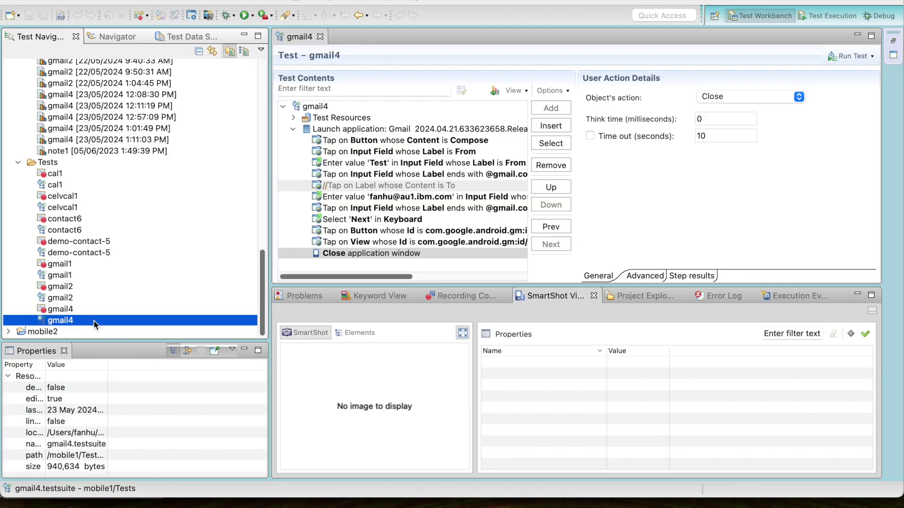
# Open the run configuration for the gmail4 test in the mobile1 project with its list of available devices
pyautogui.rightClick(94, 321)
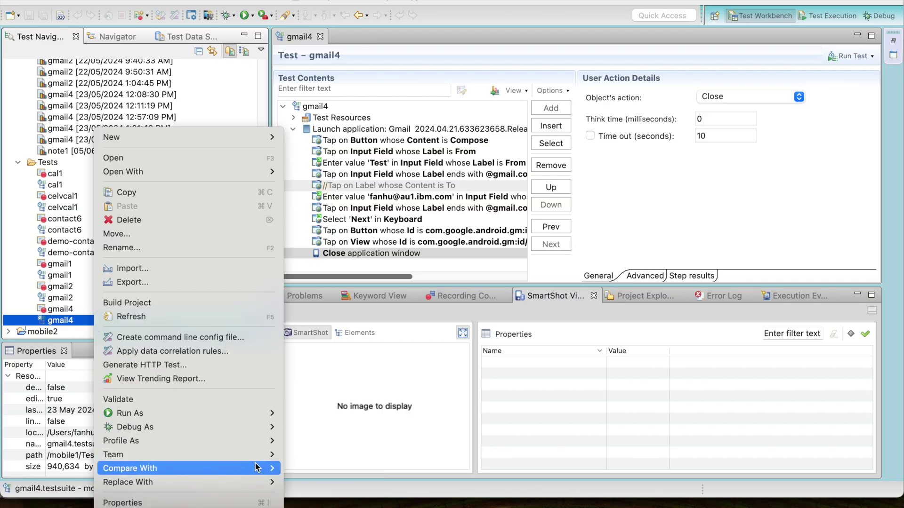
pyautogui.moveTo(264, 413)
pyautogui.click(314, 413)
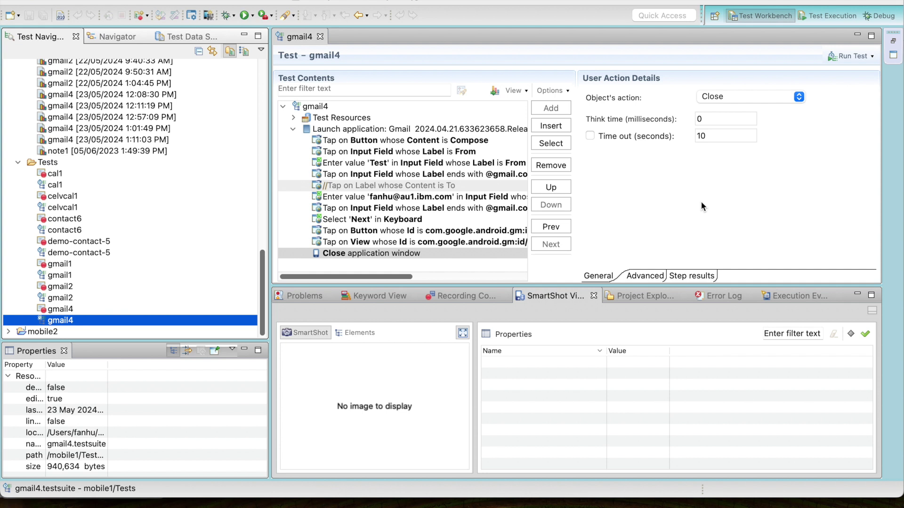
pyautogui.hotkey('ctrl', 'F11')
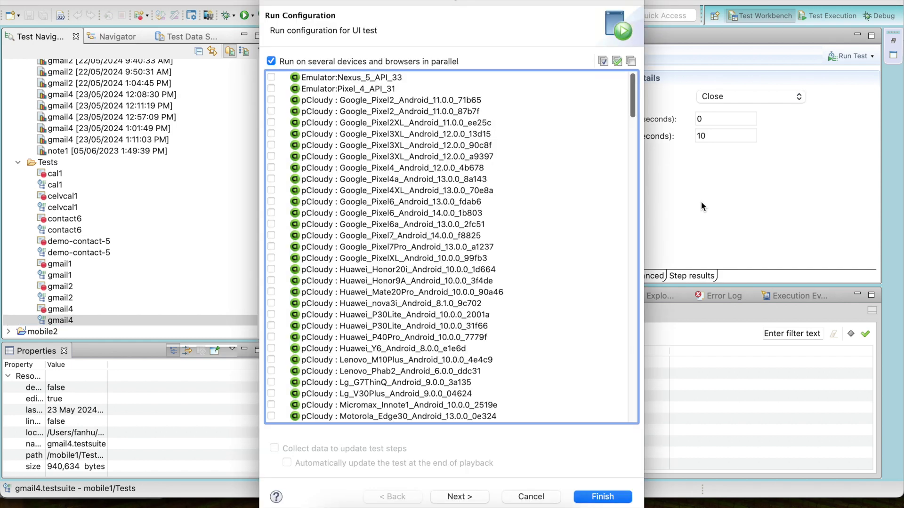
pyautogui.moveTo(632, 95)
pyautogui.mouseDown()
pyautogui.moveTo(635, 173)
pyautogui.moveTo(637, 86)
pyautogui.mouseUp()
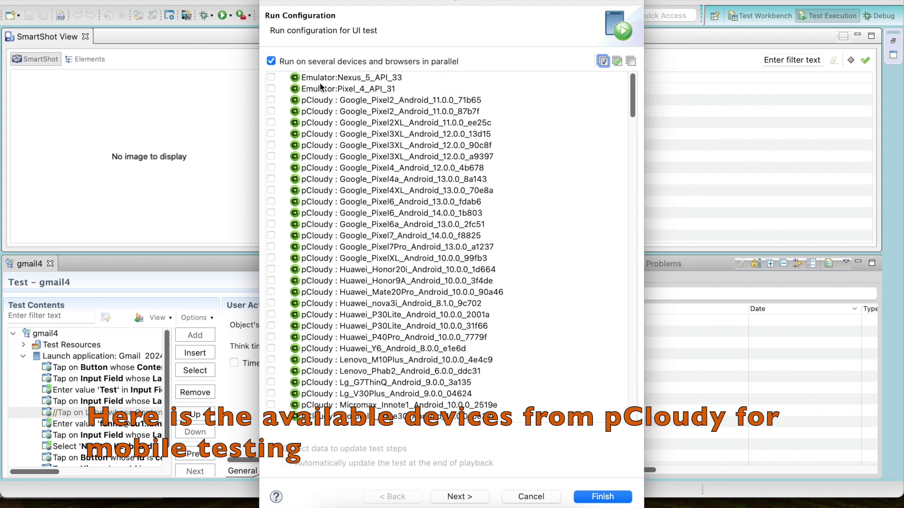
# Keep parallel running on several devices enabled, select the pCloudy device Samsung_GalaxyA145G_Android_14.0.0_906cf, and start the test run
pyautogui.click(271, 61)
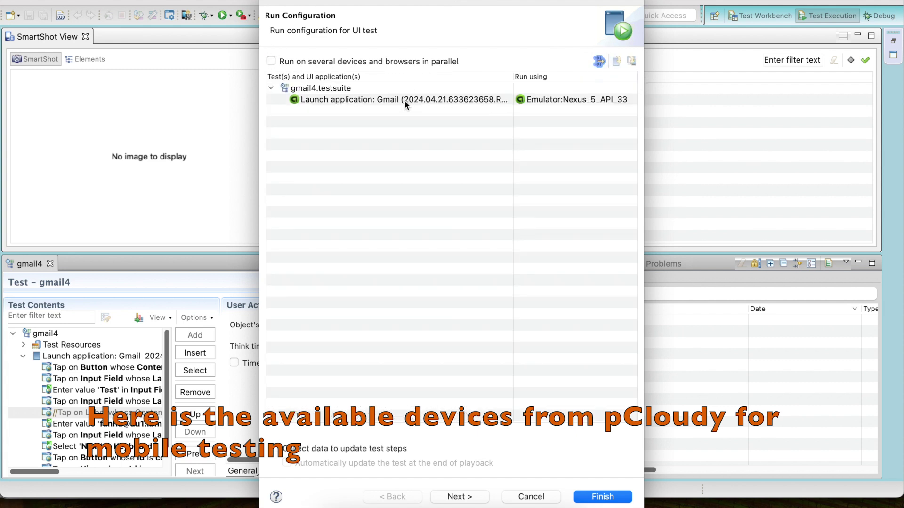
pyautogui.click(271, 61)
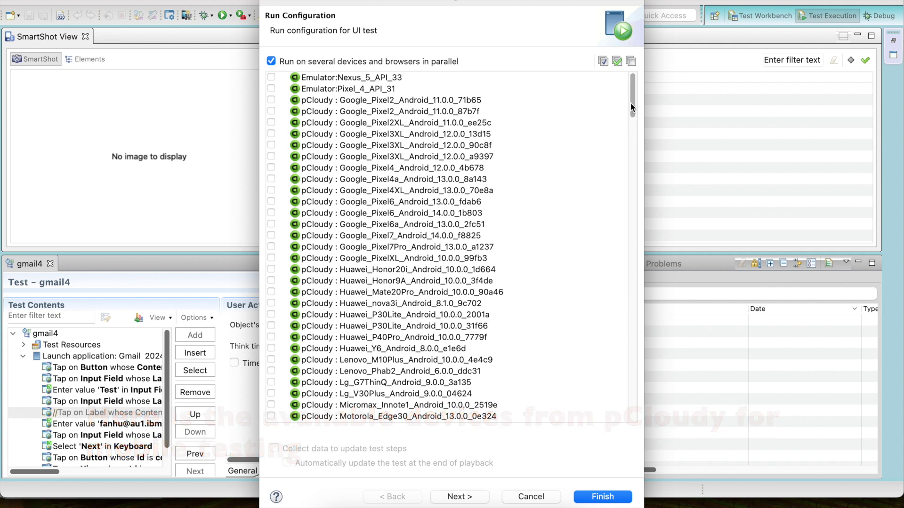
pyautogui.moveTo(630, 103); pyautogui.dragTo(631, 169)
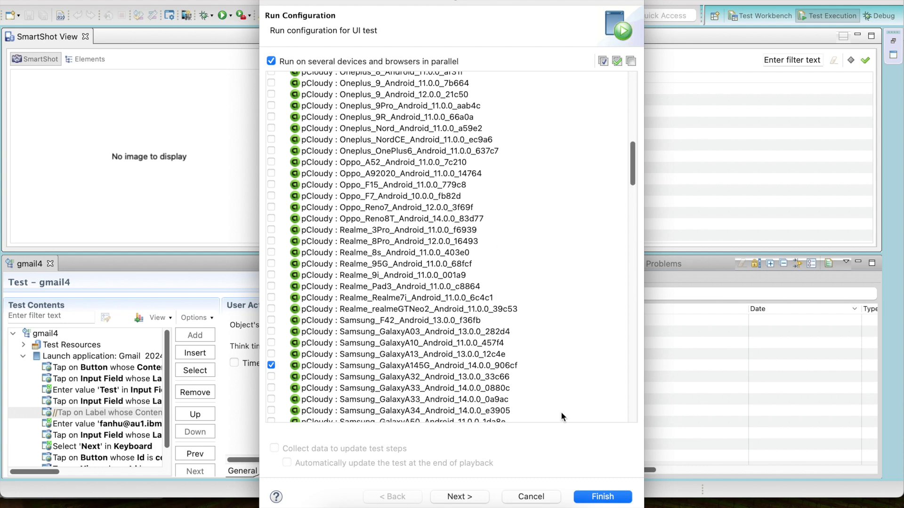
pyautogui.click(601, 497)
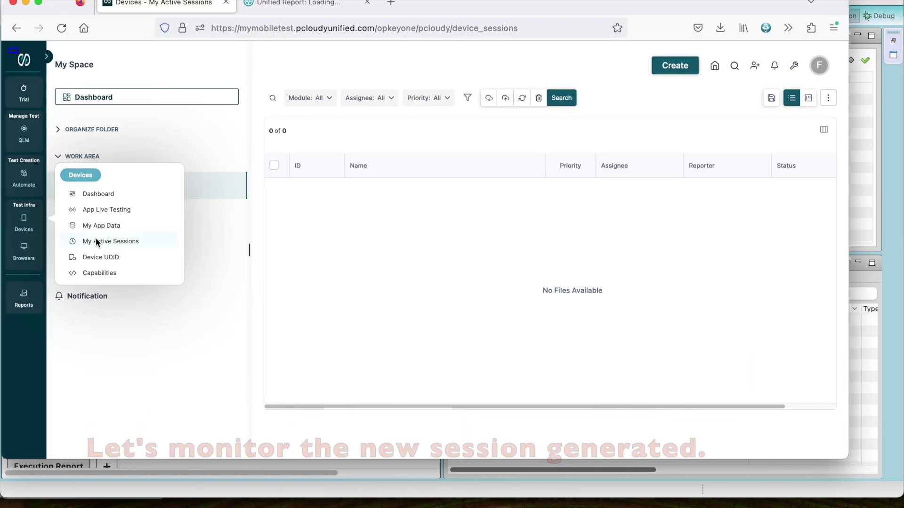
# Switch to pCloudy in the browser, open My Active Sessions for devices, and reload the page to check for the test session
pyautogui.click(96, 241)
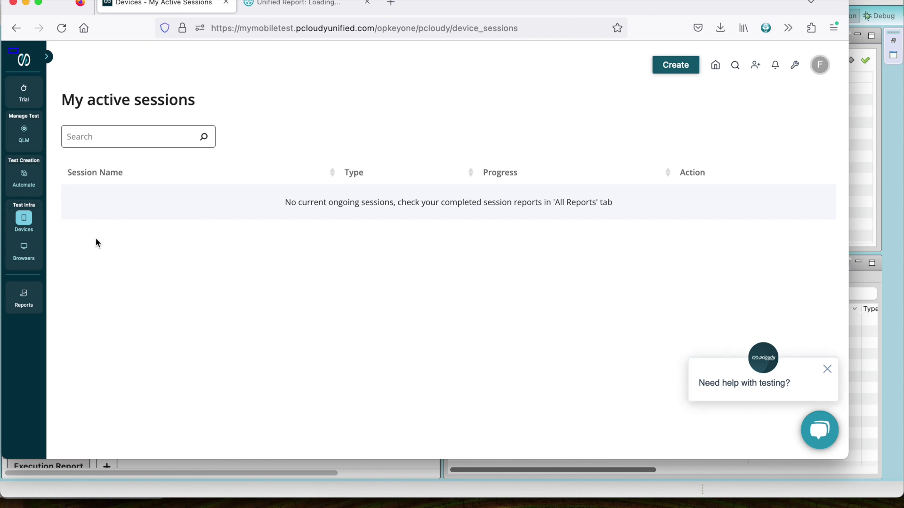
pyautogui.click(64, 32)
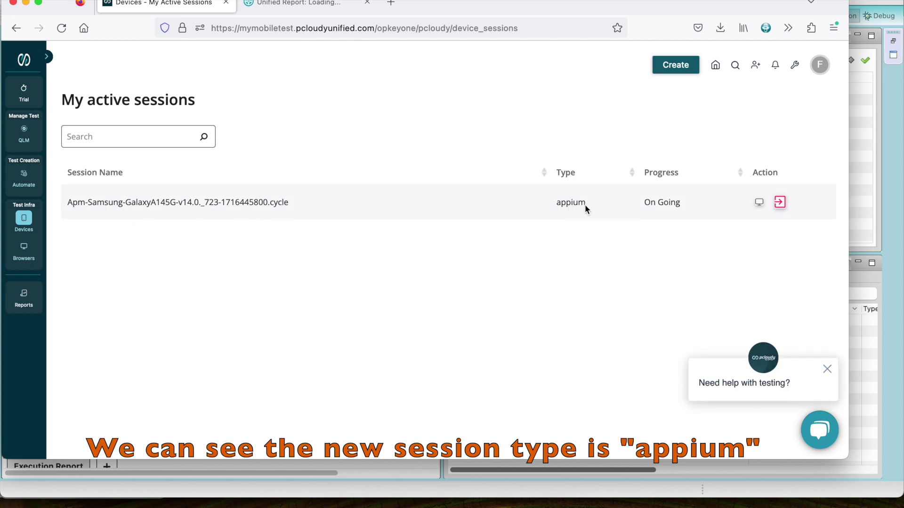
# Open the gmail4 unified report and expand the Tests/gmail4 details to review the executed steps
pyautogui.click(324, 5)
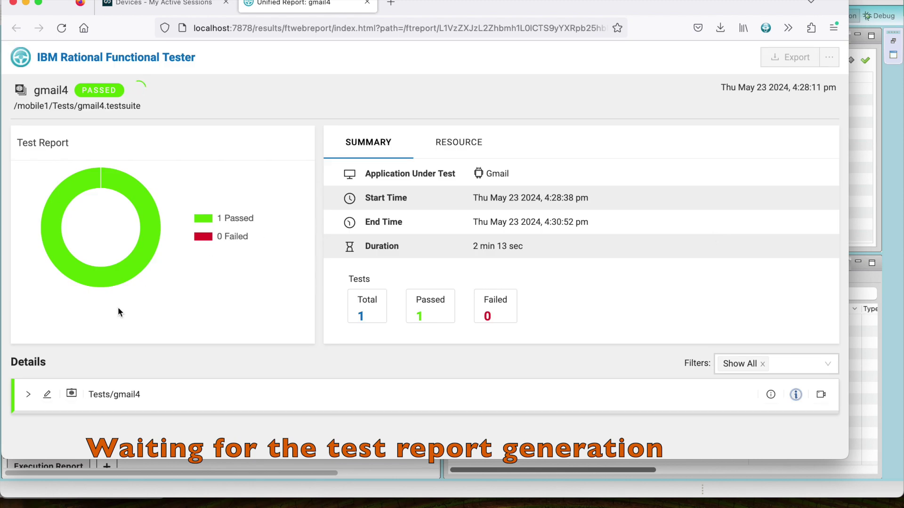
pyautogui.click(29, 396)
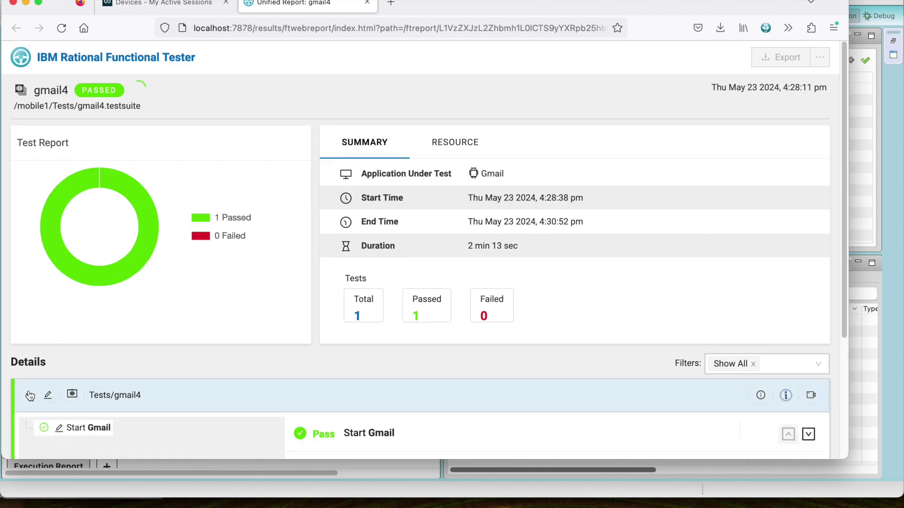
pyautogui.moveTo(251, 460); pyautogui.dragTo(249, 507)
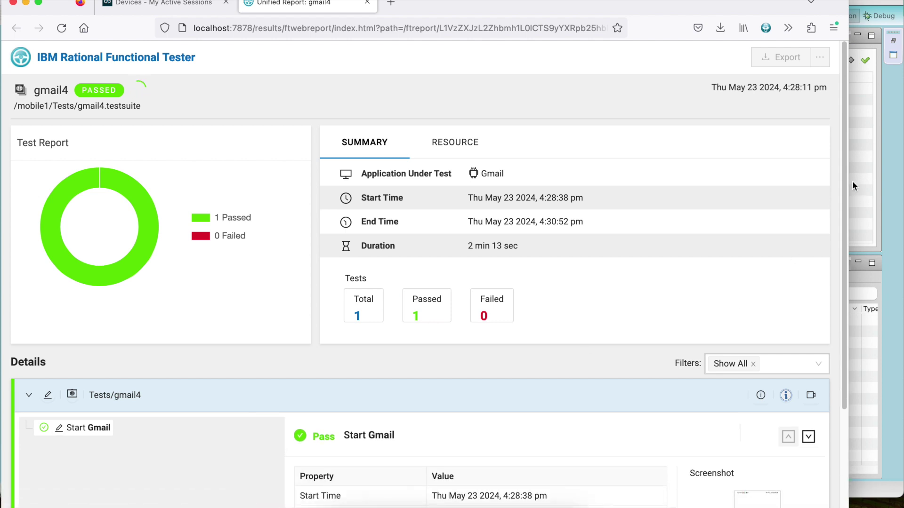
pyautogui.moveTo(846, 186); pyautogui.dragTo(846, 210)
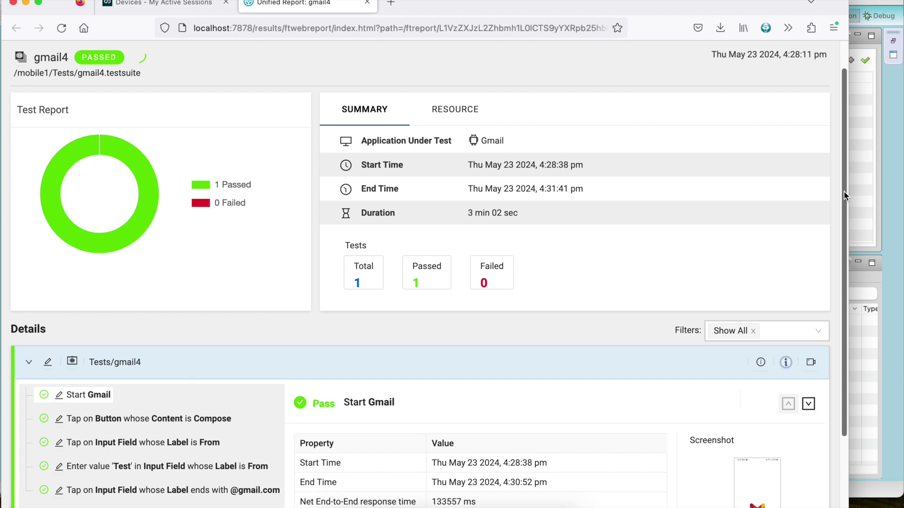
pyautogui.moveTo(843, 218); pyautogui.dragTo(847, 310)
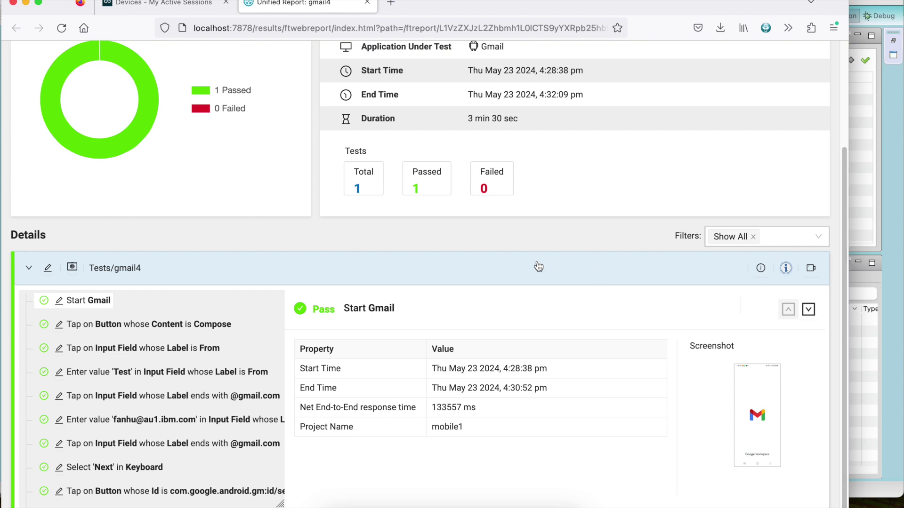
# View the enlarged Start Gmail screenshot, then inspect the recipient-entry step and the input field tap that follows it
pyautogui.click(755, 415)
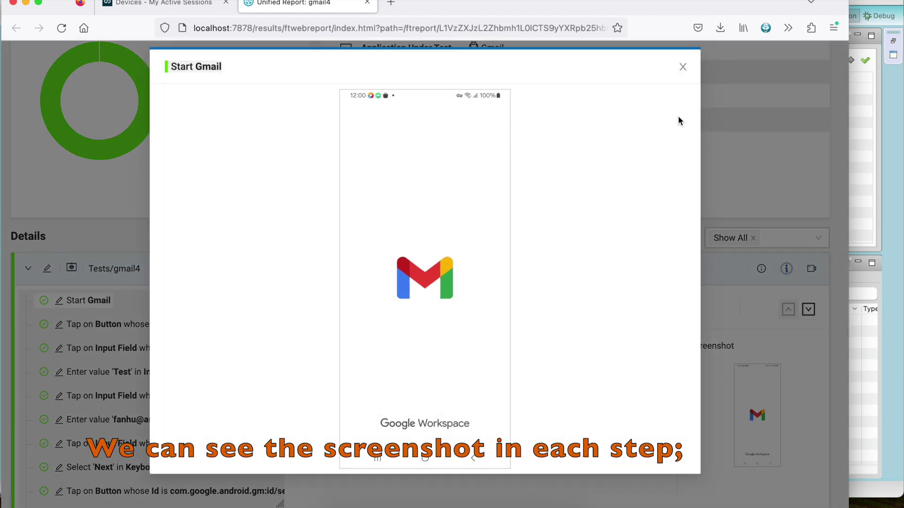
pyautogui.click(683, 68)
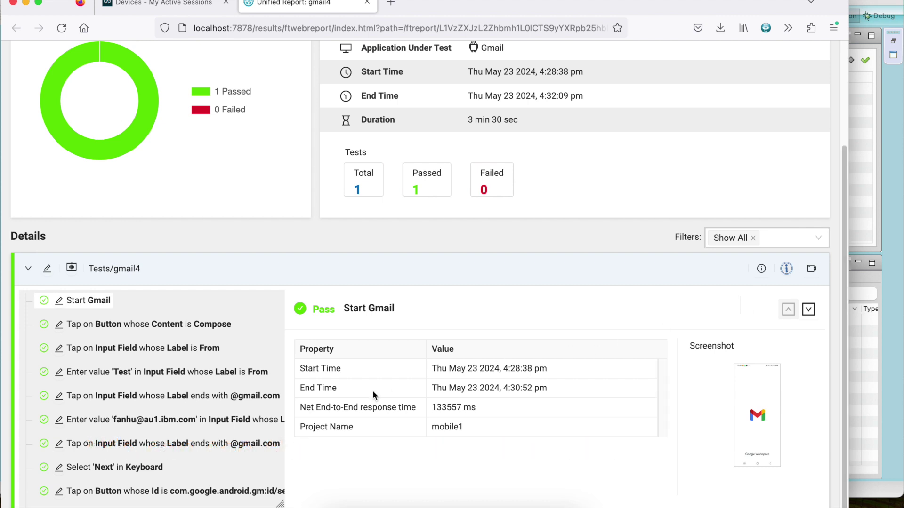
pyautogui.moveTo(283, 439); pyautogui.dragTo(347, 409)
pyautogui.moveTo(842, 378)
pyautogui.mouseDown()
pyautogui.moveTo(849, 289)
pyautogui.moveTo(843, 378)
pyautogui.mouseUp()
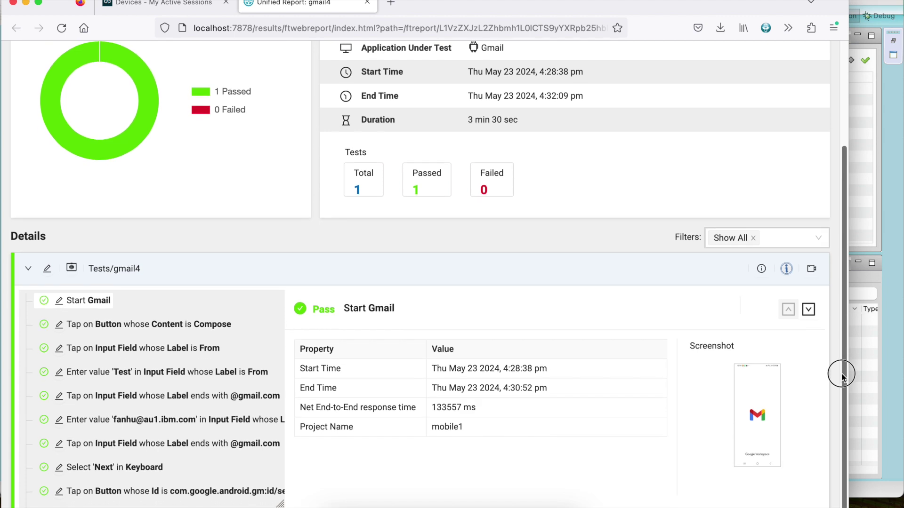
pyautogui.click(266, 404)
pyautogui.click(252, 424)
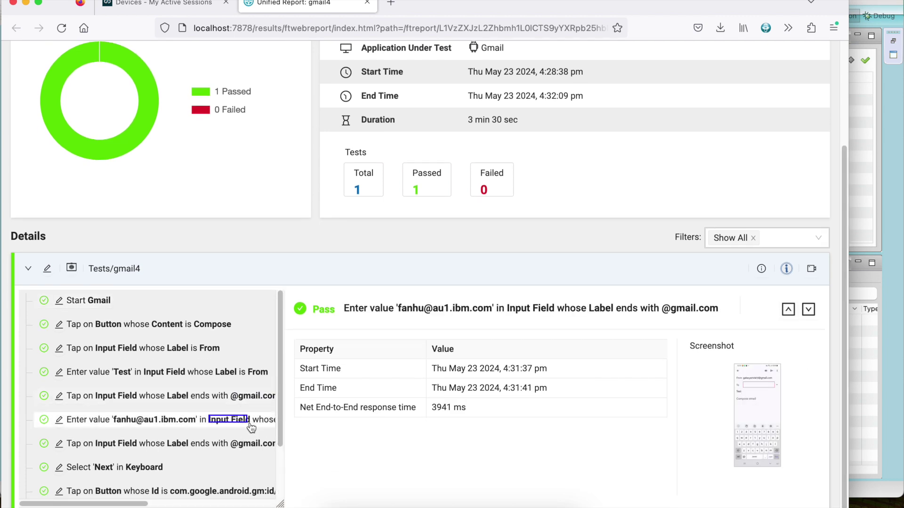
pyautogui.click(224, 445)
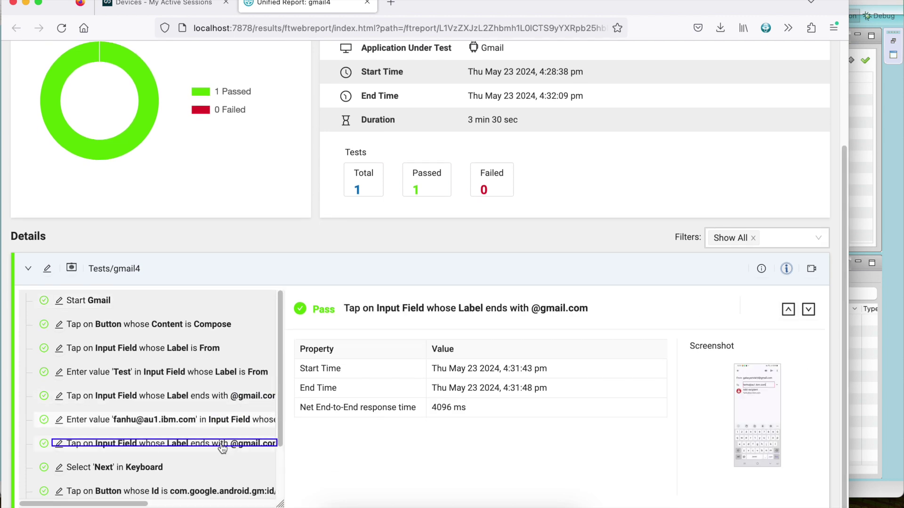
# Play all Tests/gmail4 step screenshots as a carousel, go through them from Start Gmail to the sent message, and close it
pyautogui.click(811, 270)
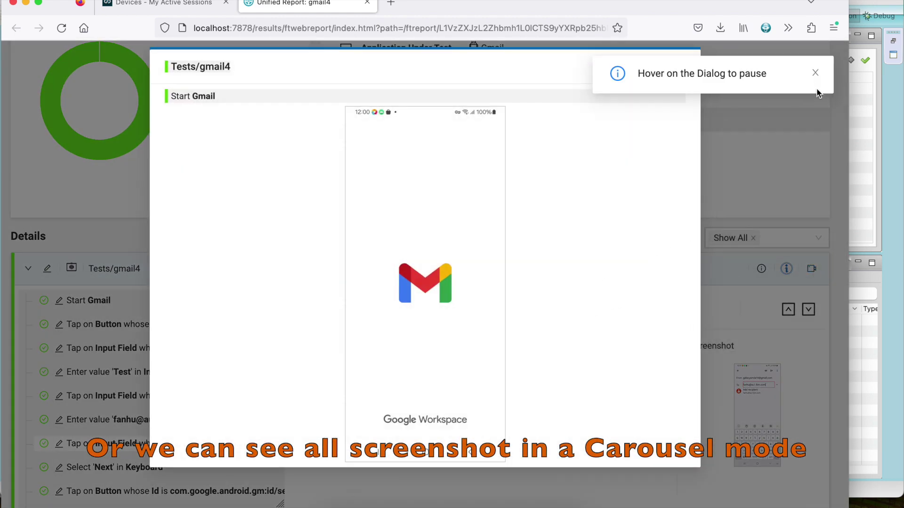
pyautogui.click(815, 73)
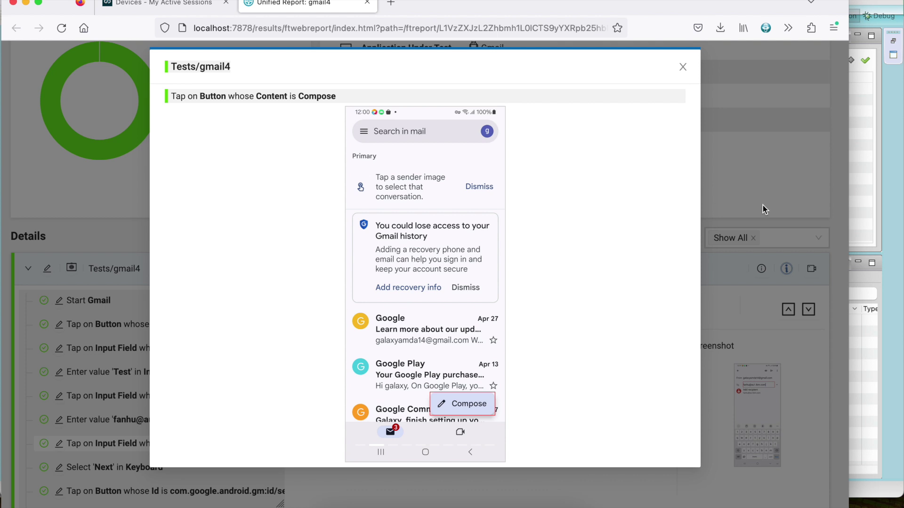
pyautogui.press('Right')
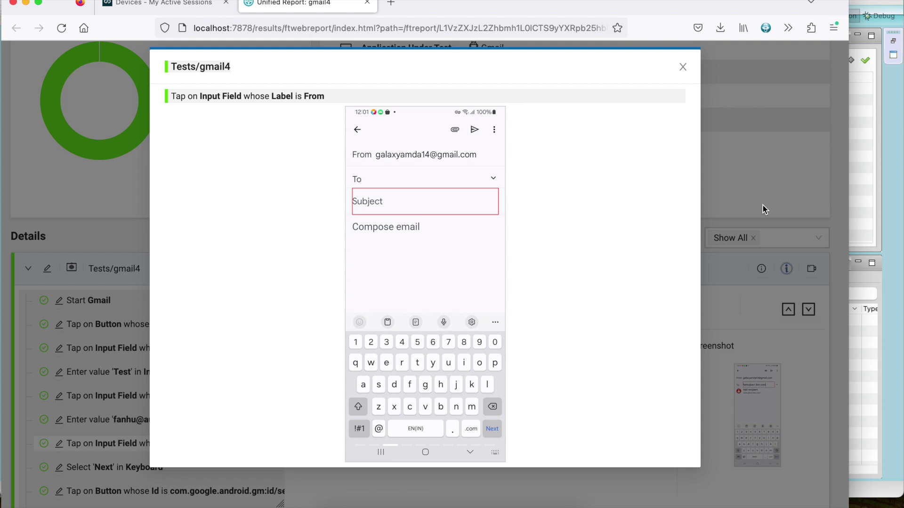
pyautogui.press('Right')
pyautogui.press('Right')
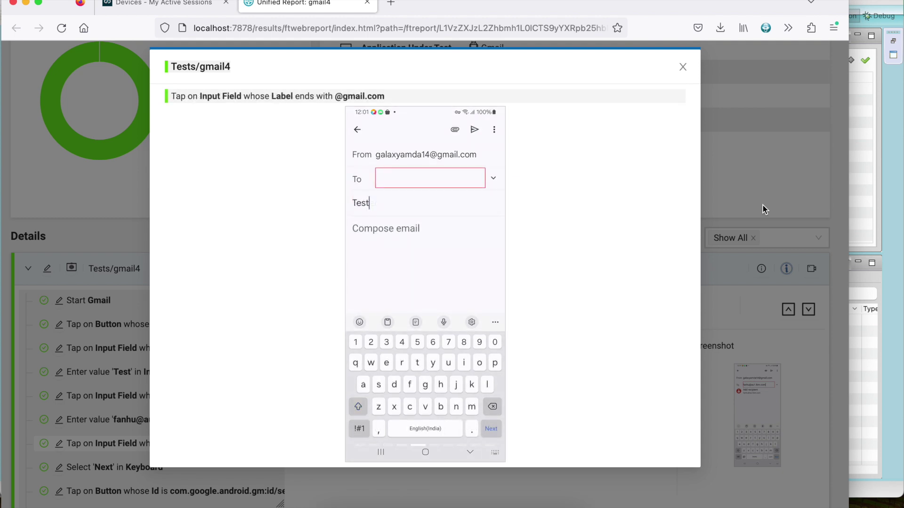
pyautogui.press('Right')
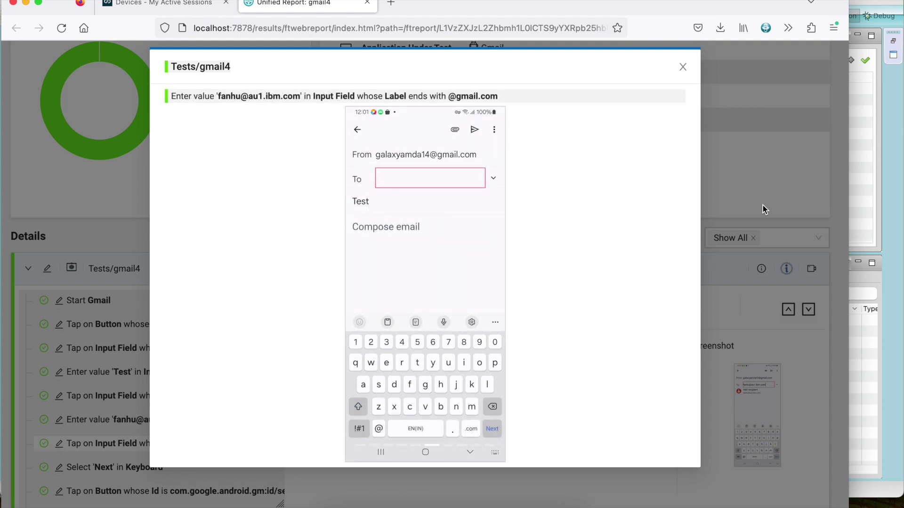
pyautogui.press('Right')
pyautogui.press('Right')
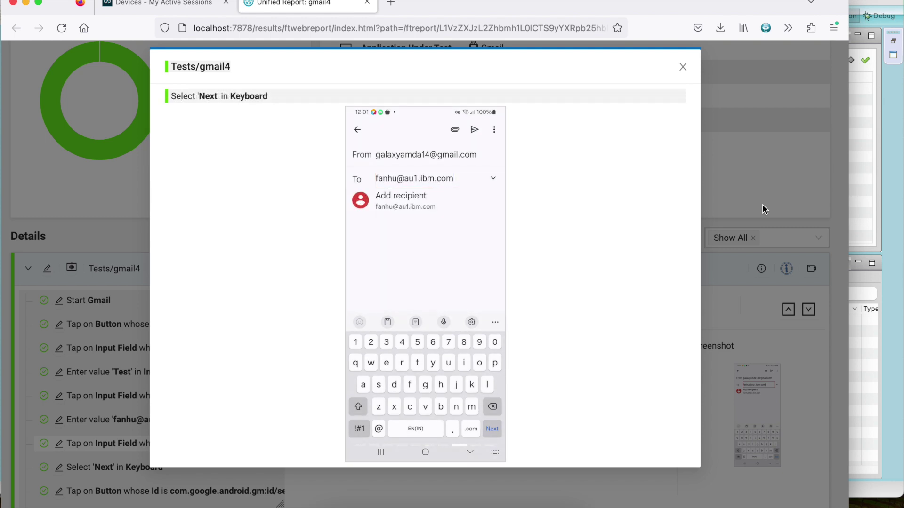
pyautogui.press('Right')
pyautogui.press('Right')
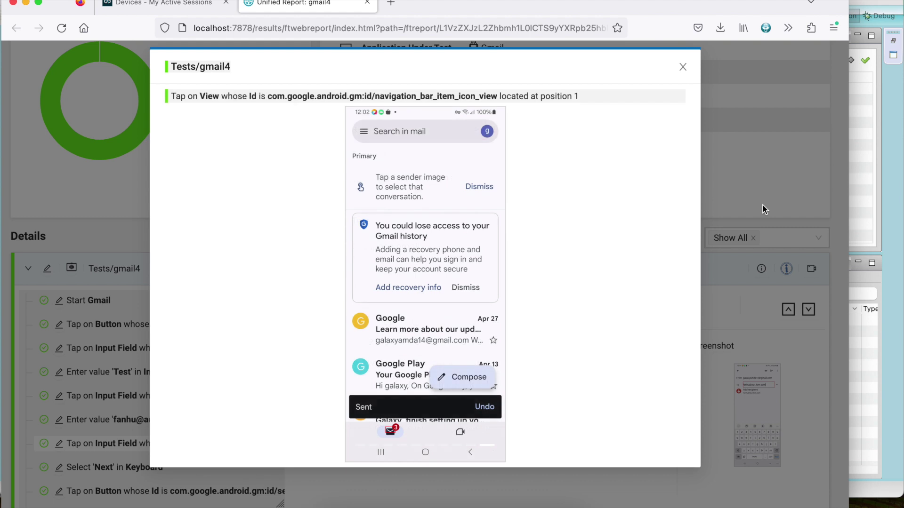
pyautogui.press('Right')
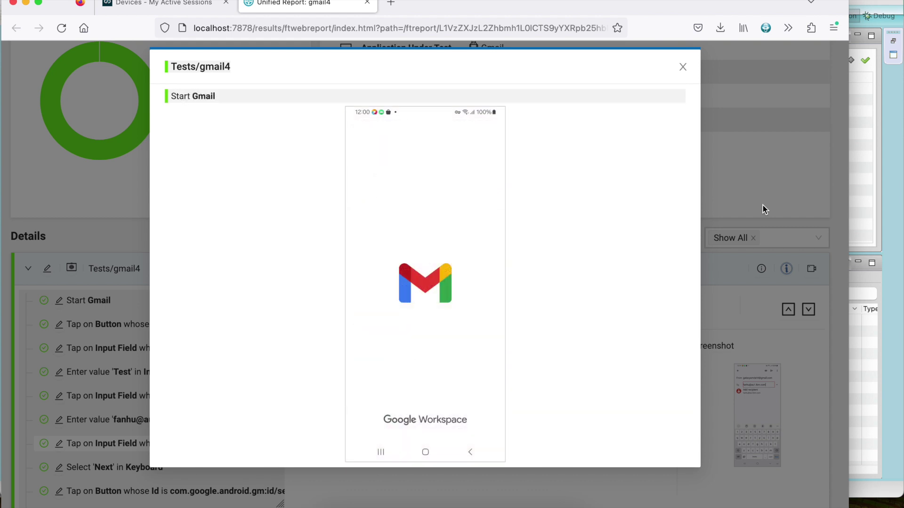
pyautogui.press('Right')
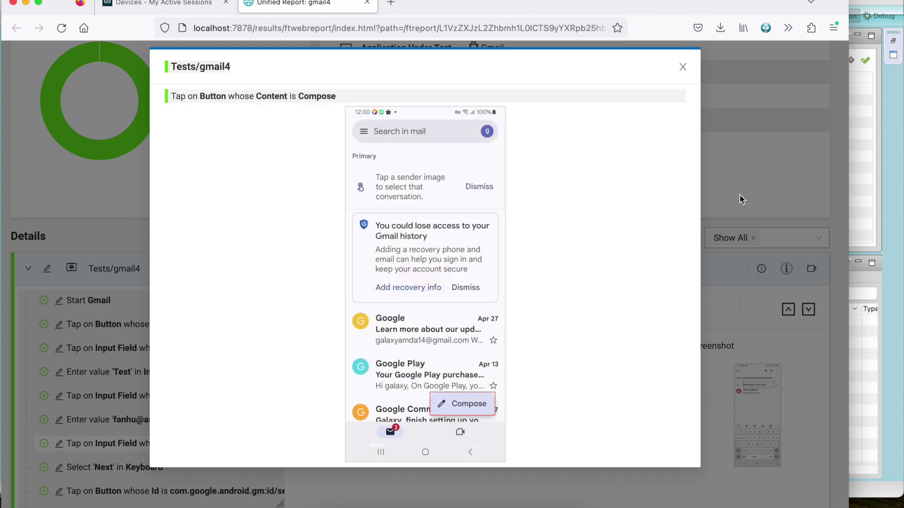
pyautogui.click(683, 67)
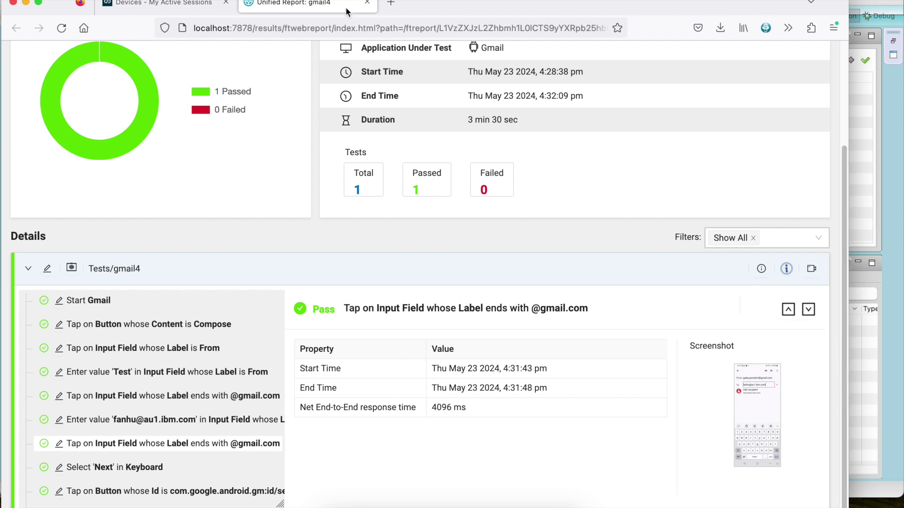
# Close the unified report and return to pCloudy's active sessions page to check the session's status
pyautogui.click(368, 3)
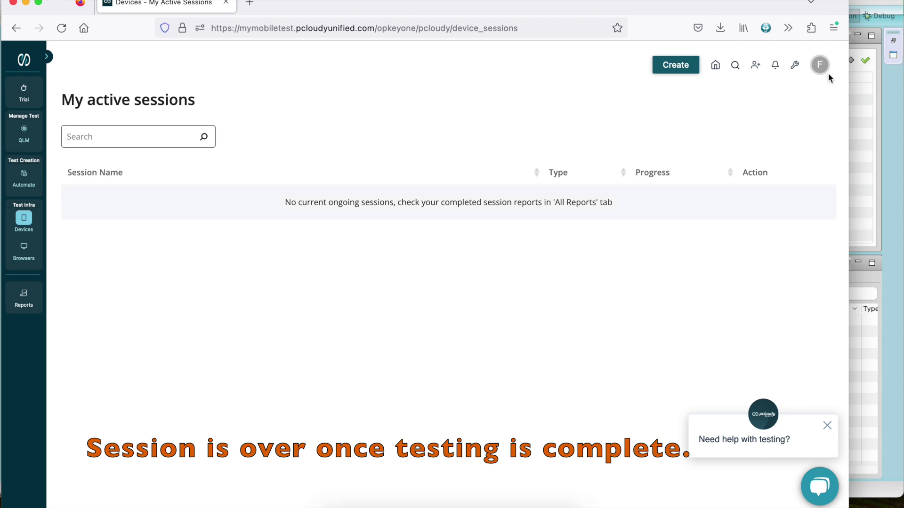
pyautogui.click(821, 68)
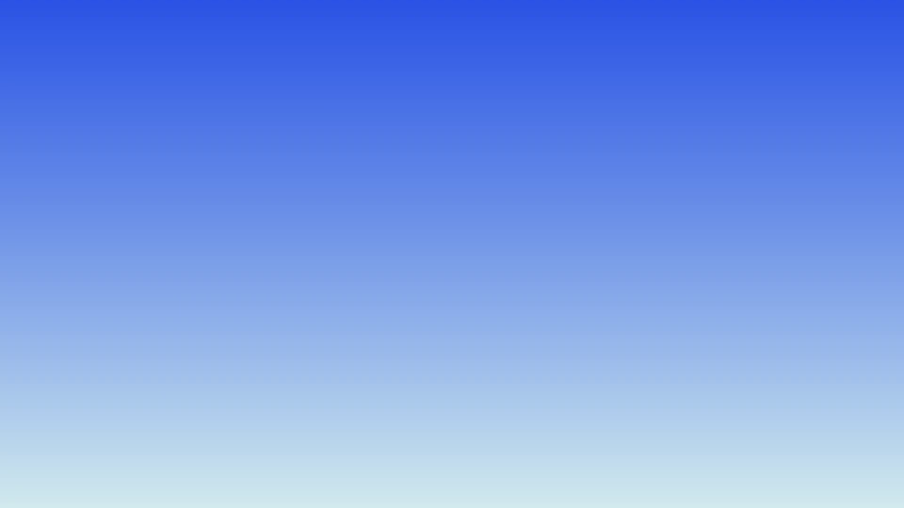